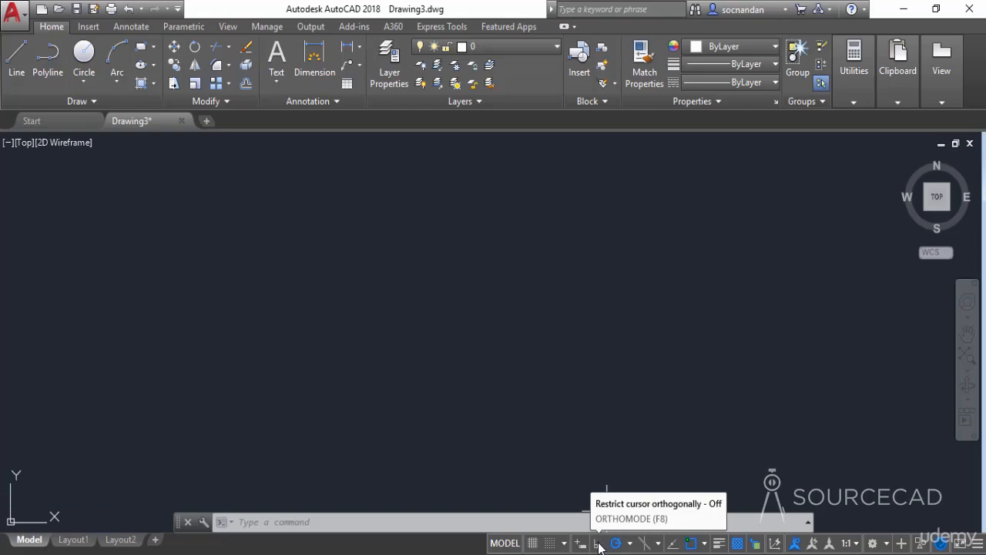
Turn on Ortho mode and draw four connected line segments running right, down, right and up
left_click(598, 544)
left_click(18, 69)
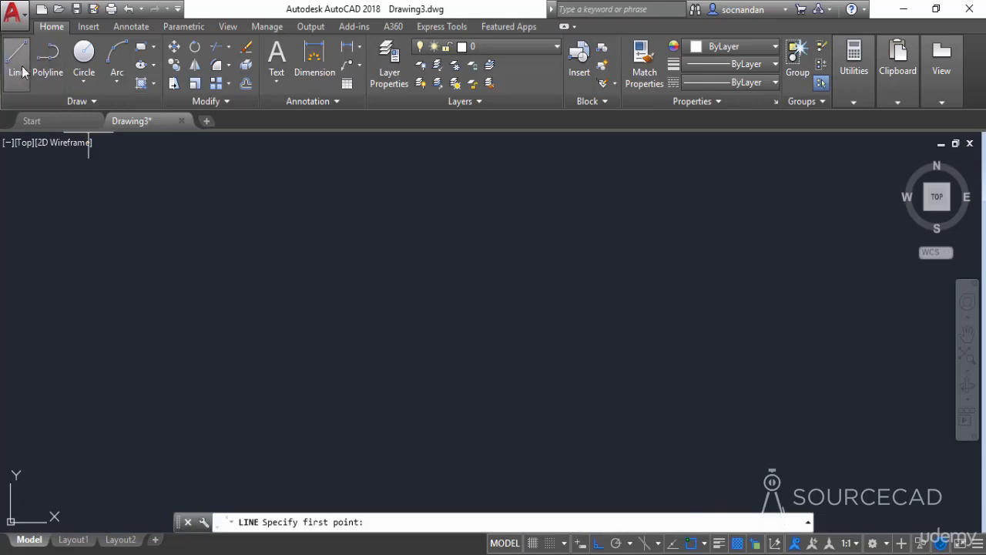
left_click(303, 261)
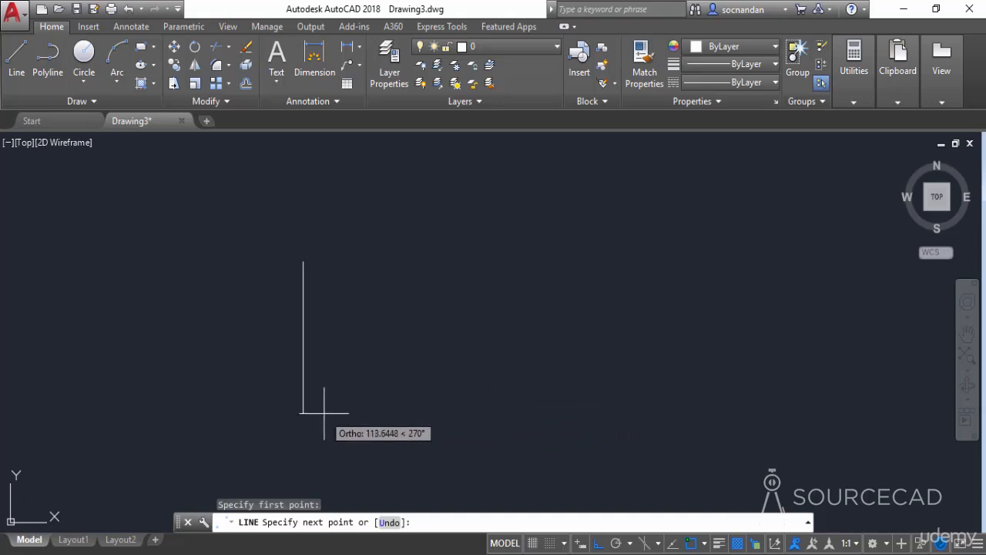
left_click(549, 262)
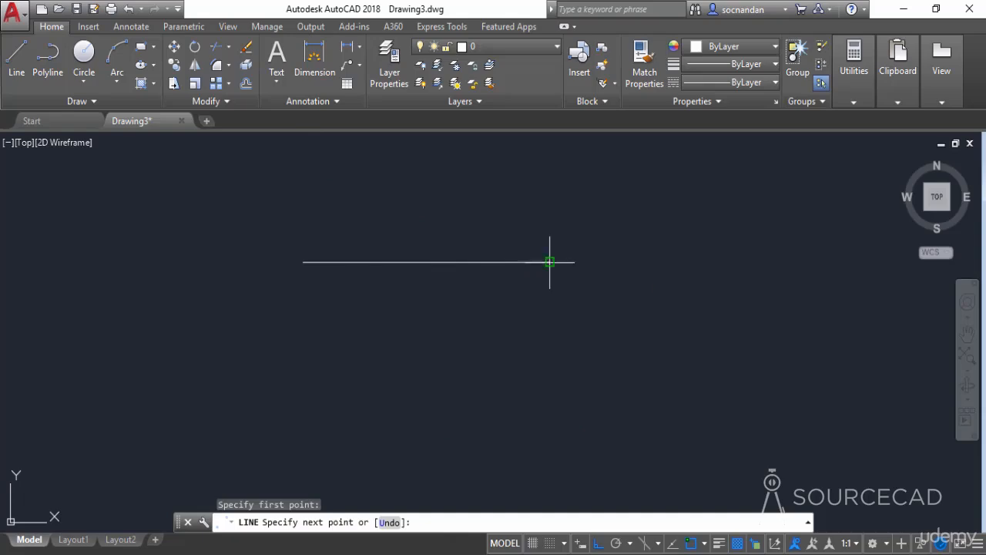
left_click(548, 388)
left_click(703, 387)
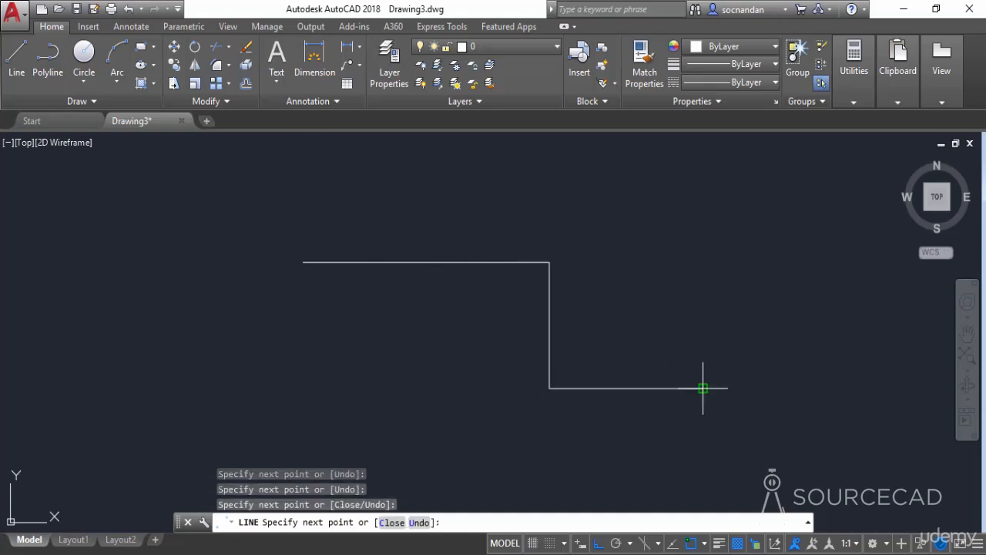
left_click(689, 211)
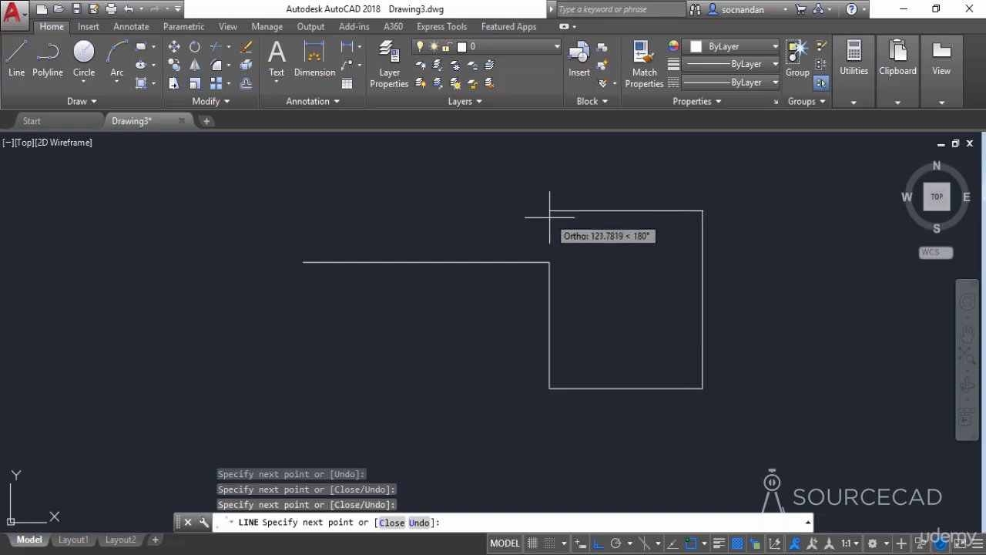
Continue the line chain with a slanted segment snapped to the first corner, followed by segments up, left and down, and end the Line command
left_click(550, 262)
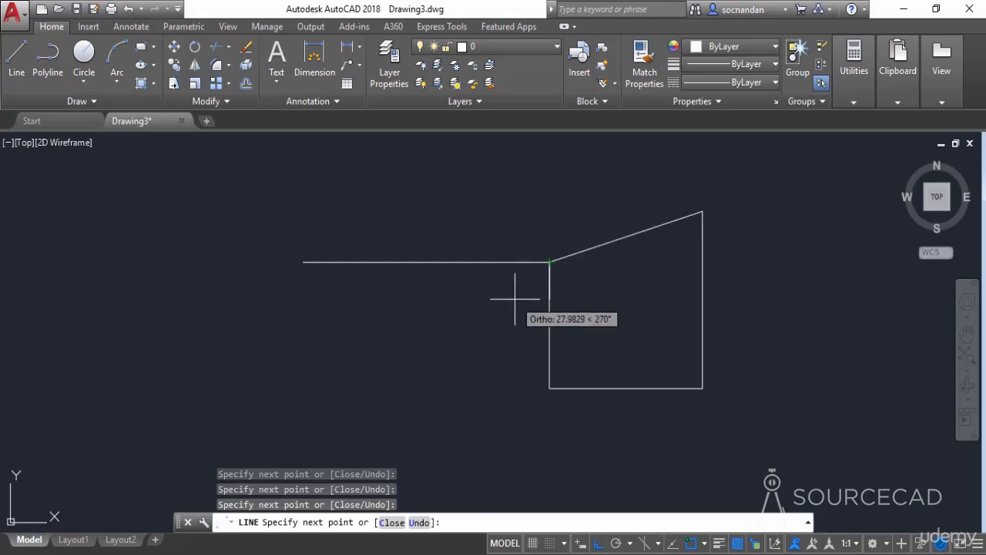
left_click(549, 174)
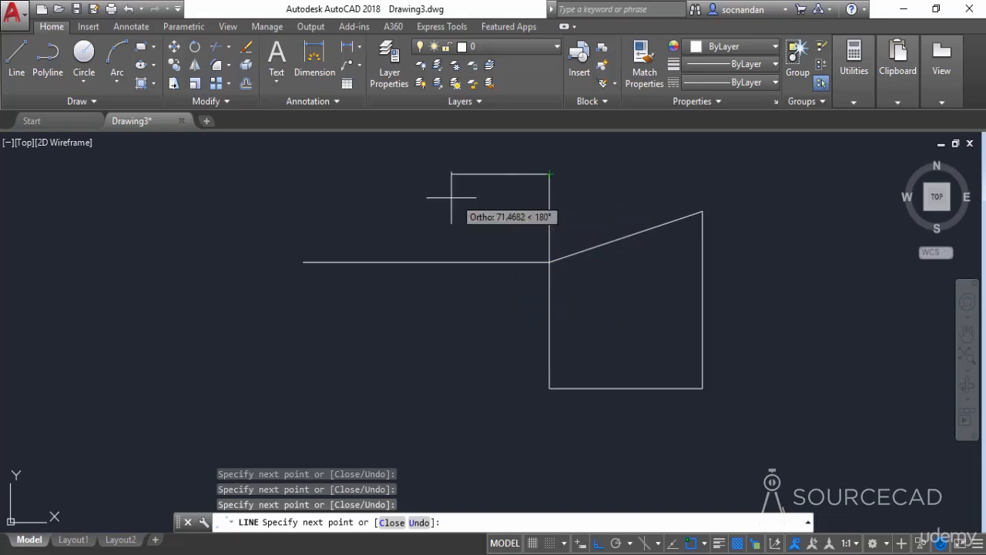
left_click(369, 174)
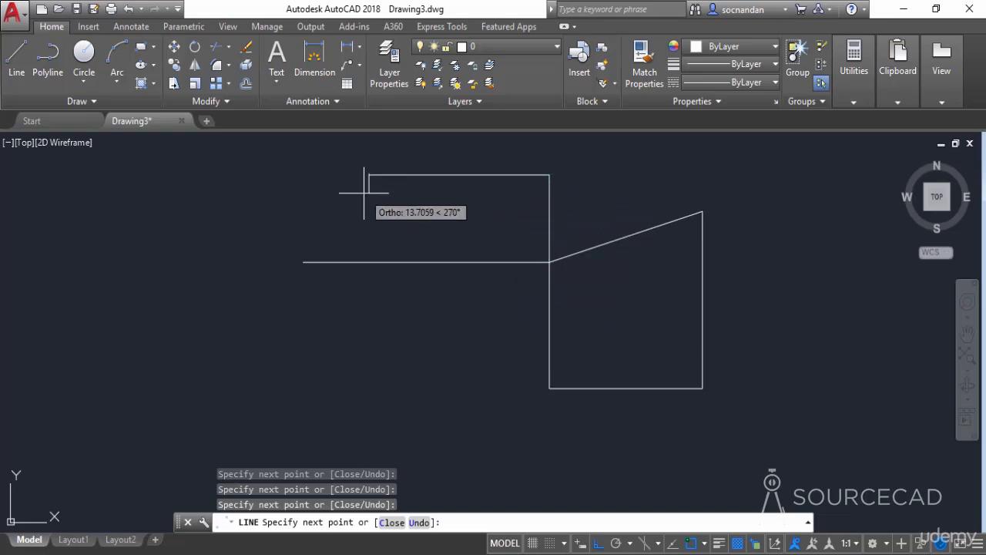
left_click(355, 403)
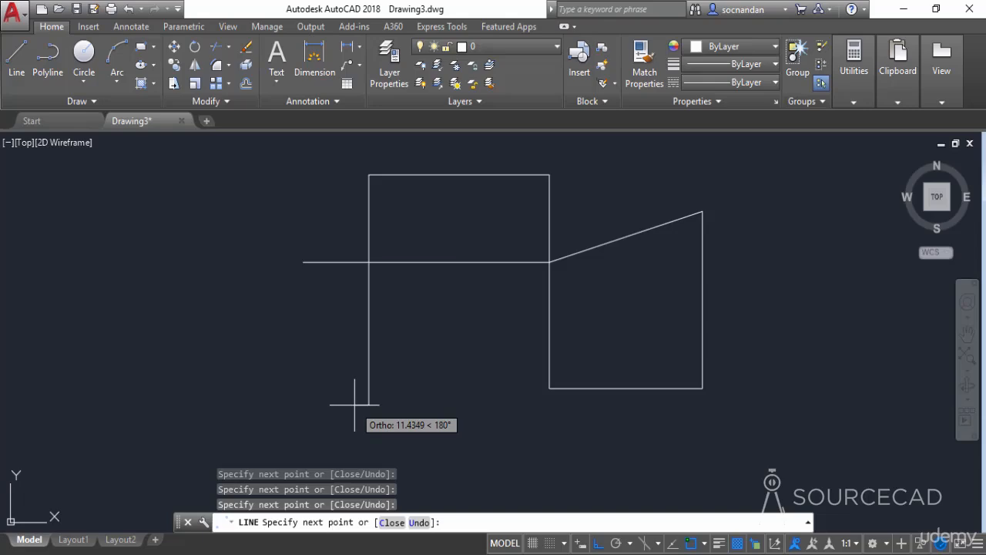
key("Escape")
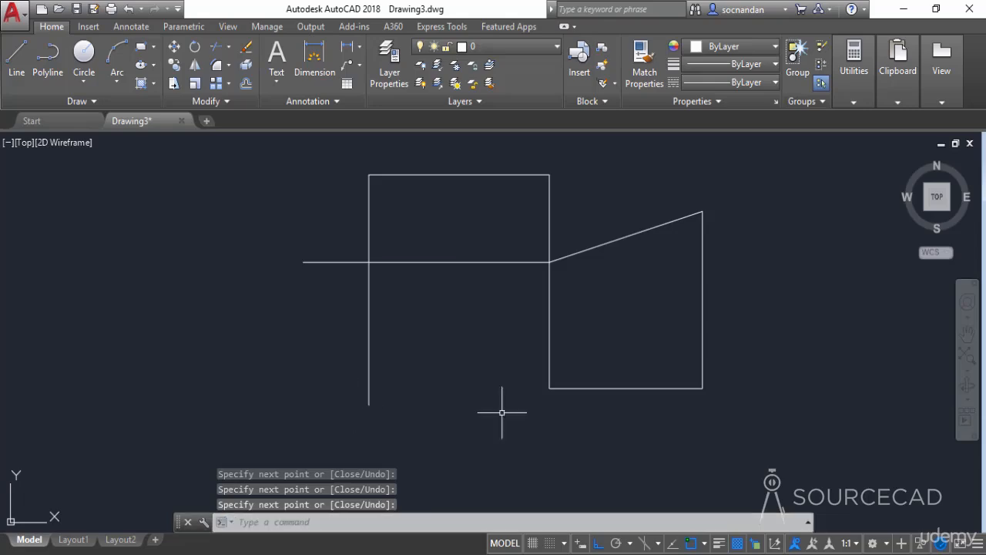
Erase all the drawn line segments
left_click(766, 418)
left_click(269, 188)
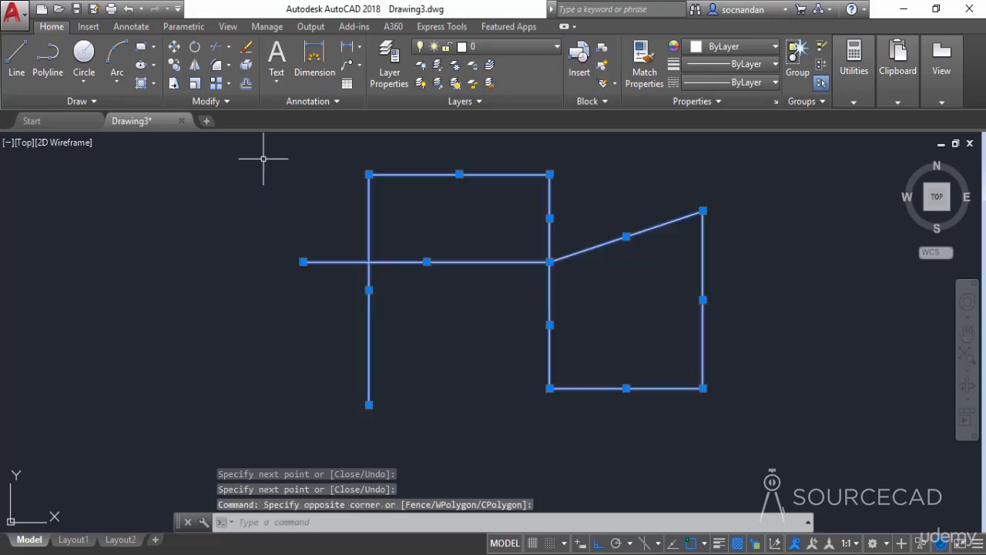
right_click(265, 167)
left_click(296, 260)
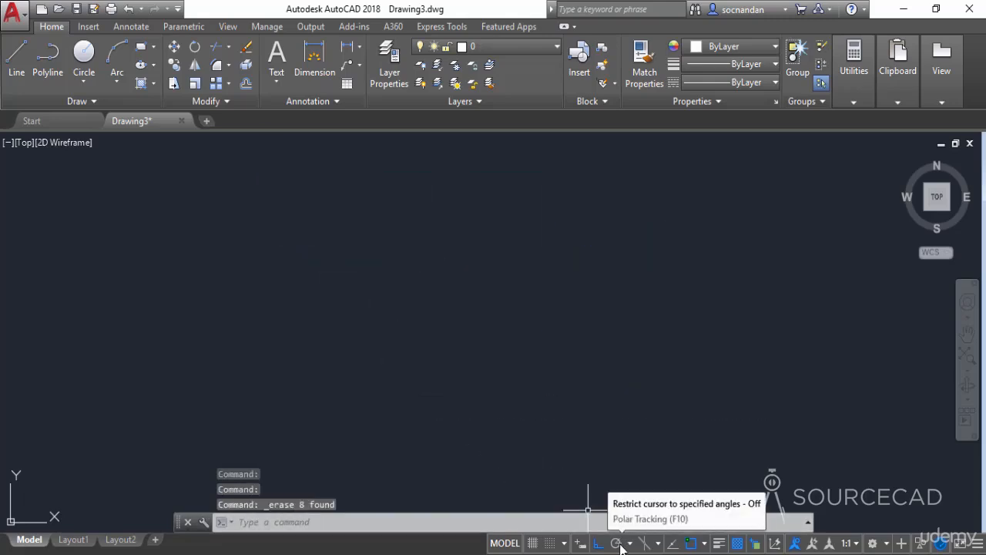
Draw a three-segment stepped line, placing the first two segments with polar tracking off and the last horizontal one with it on
key("F10")
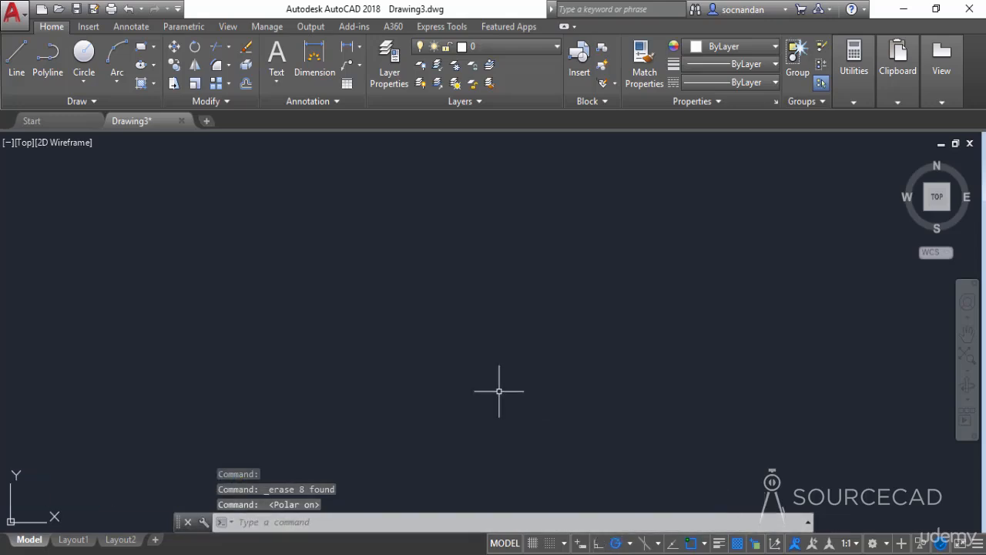
left_click(16, 60)
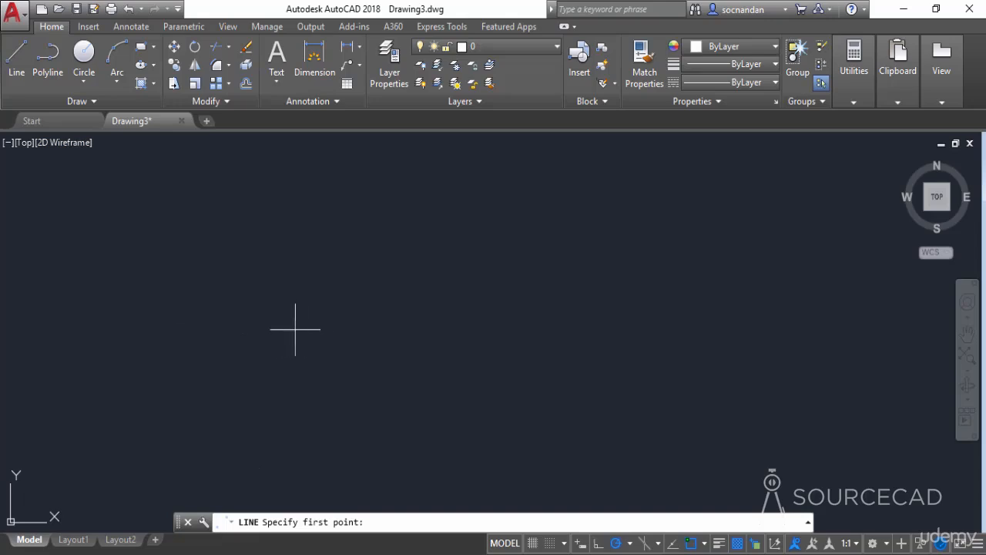
left_click(333, 333)
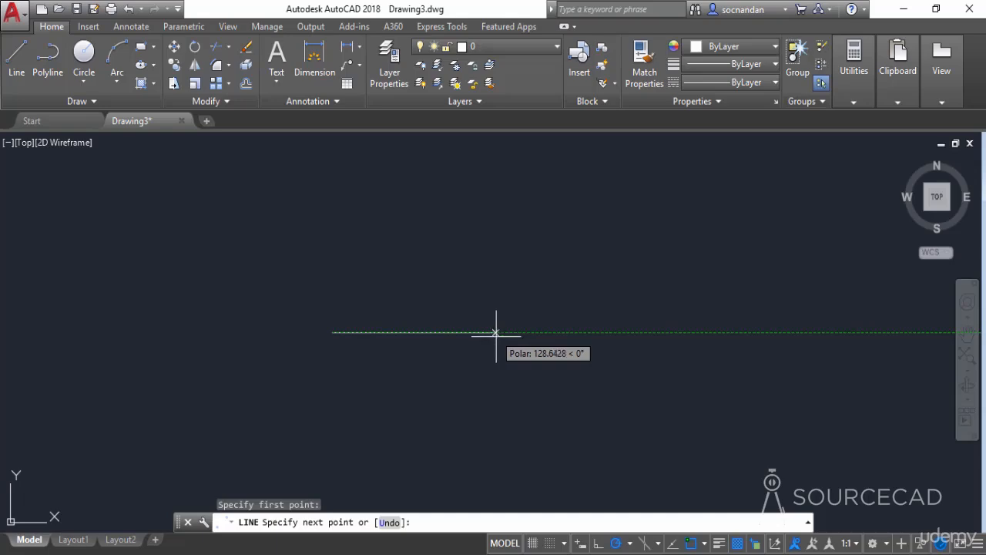
key("F10")
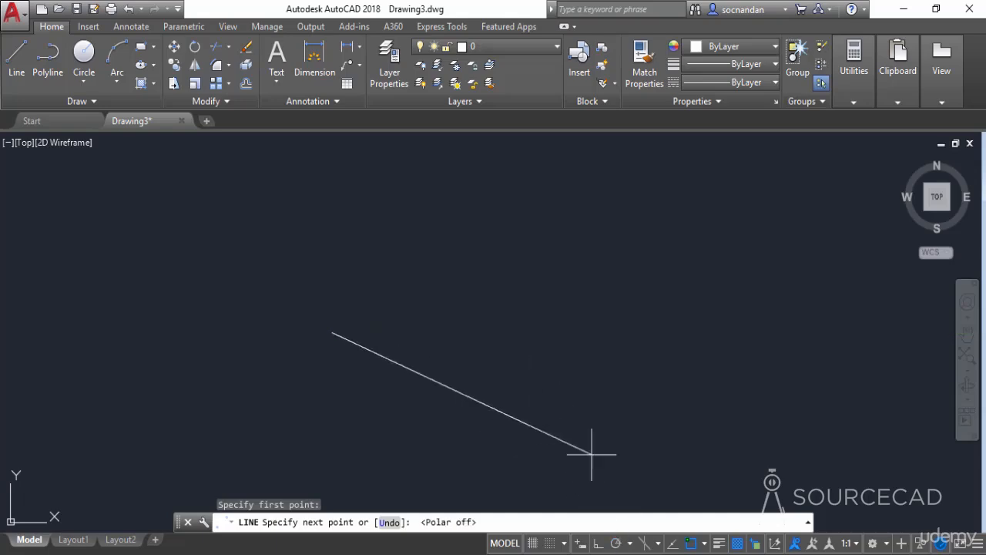
left_click(482, 333)
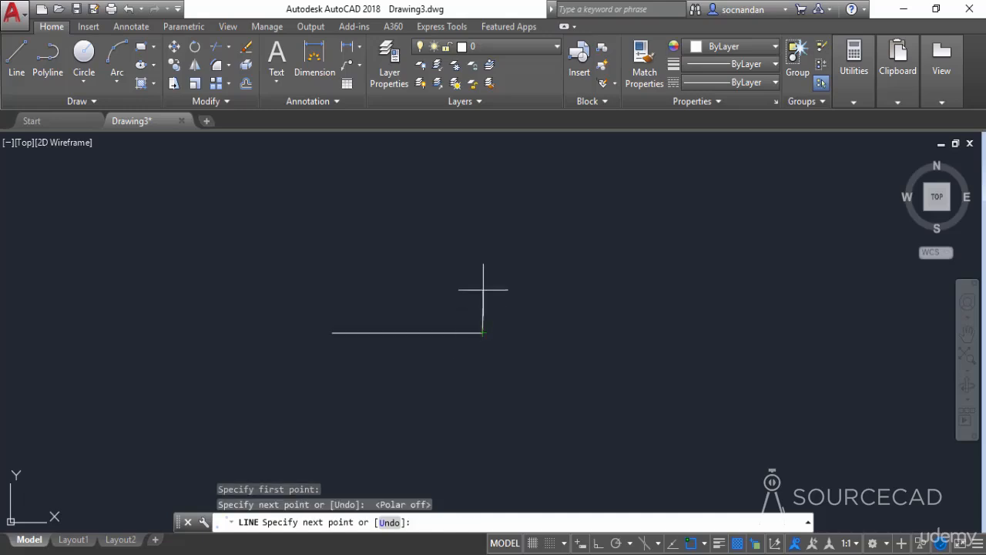
left_click(482, 251)
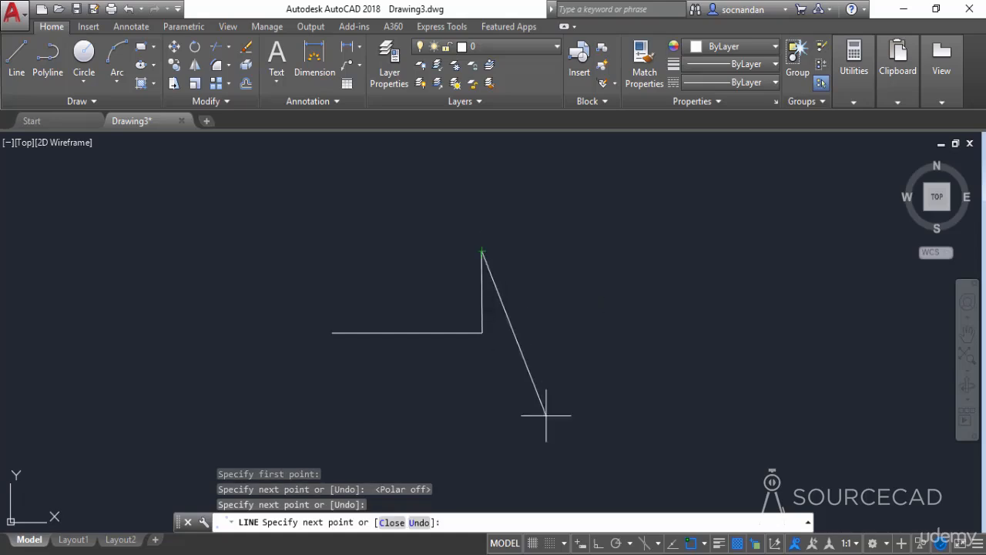
left_click(617, 543)
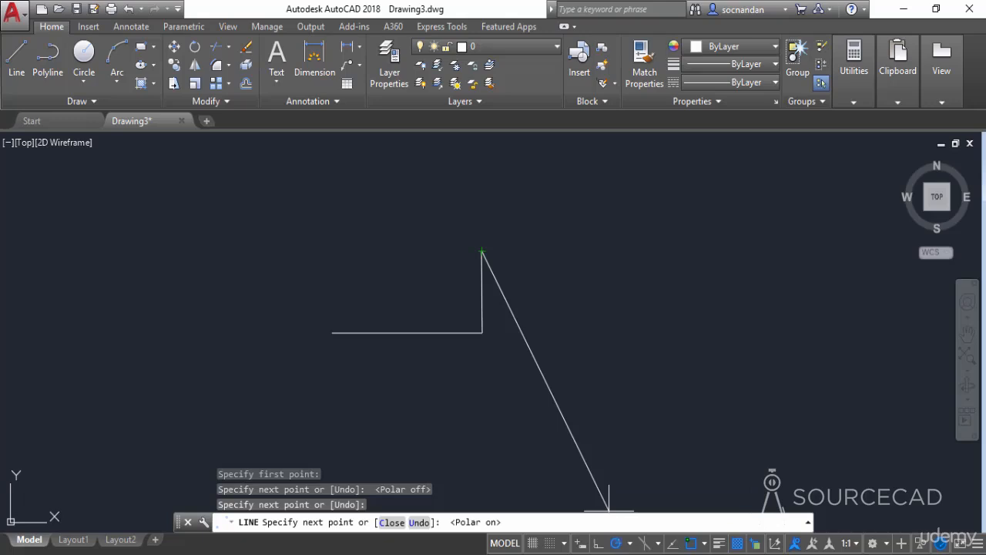
left_click(563, 251)
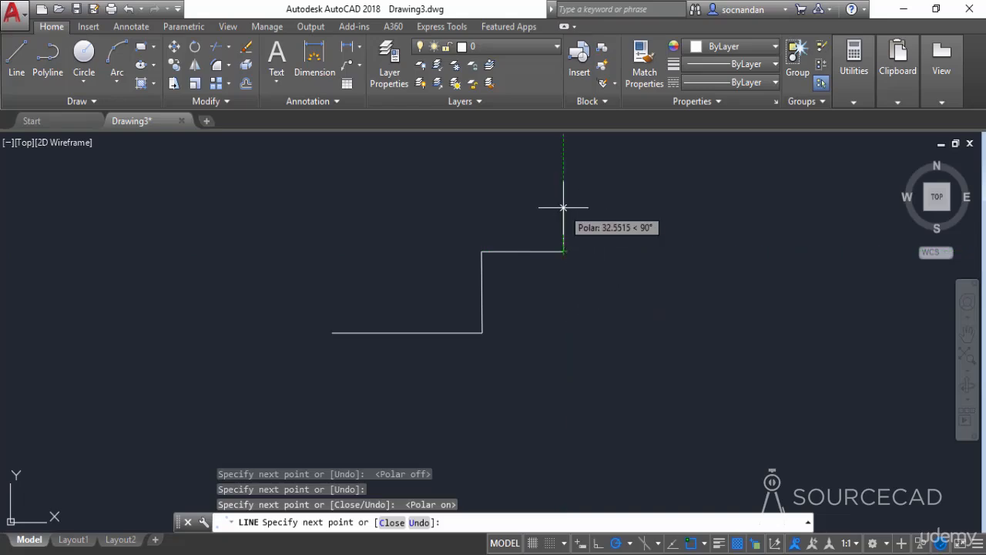
Set the polar tracking increment to the 30, 60, 90, 120 degree option
mouse_move(546, 209)
middle_mouse_down()
mouse_move(548, 240)
mouse_move(449, 324)
middle_mouse_up()
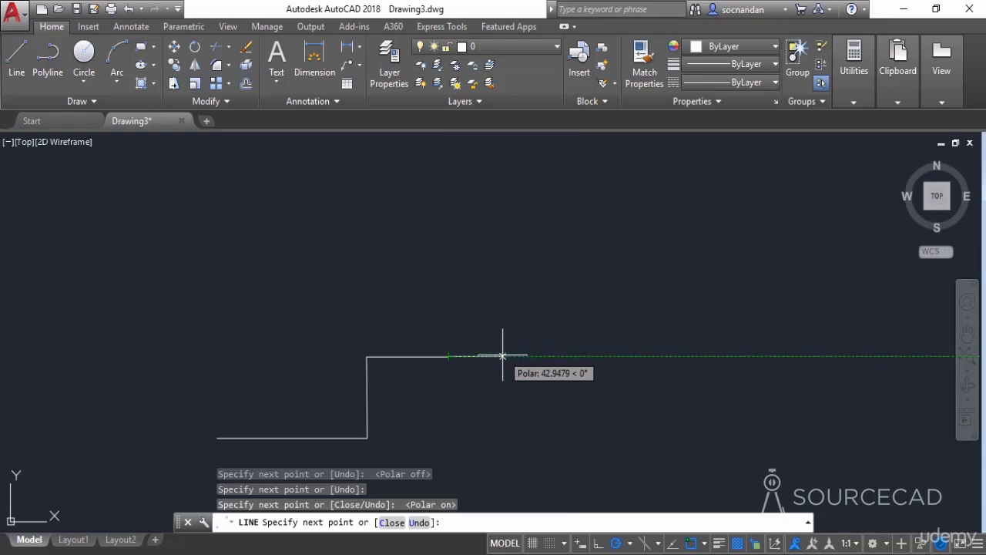
left_click(632, 543)
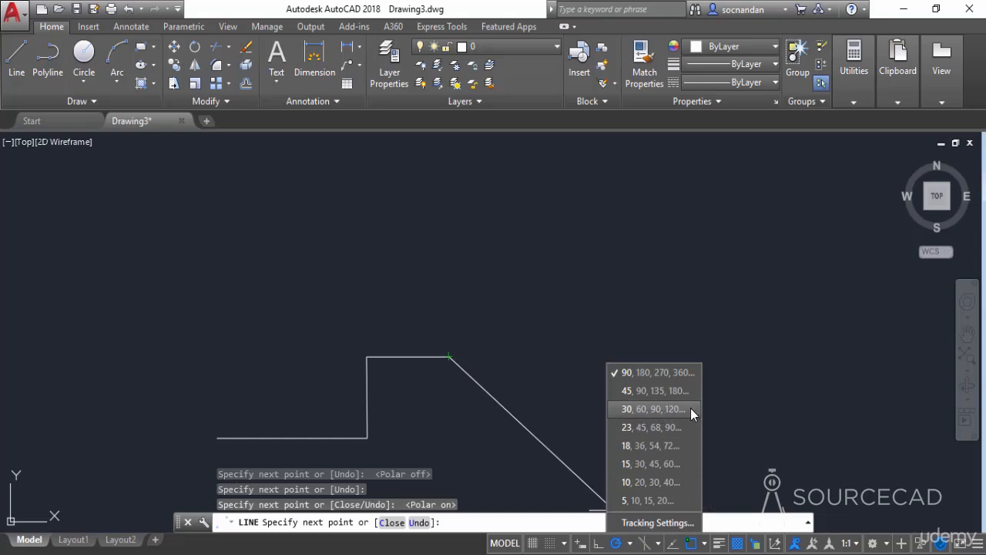
left_click(632, 409)
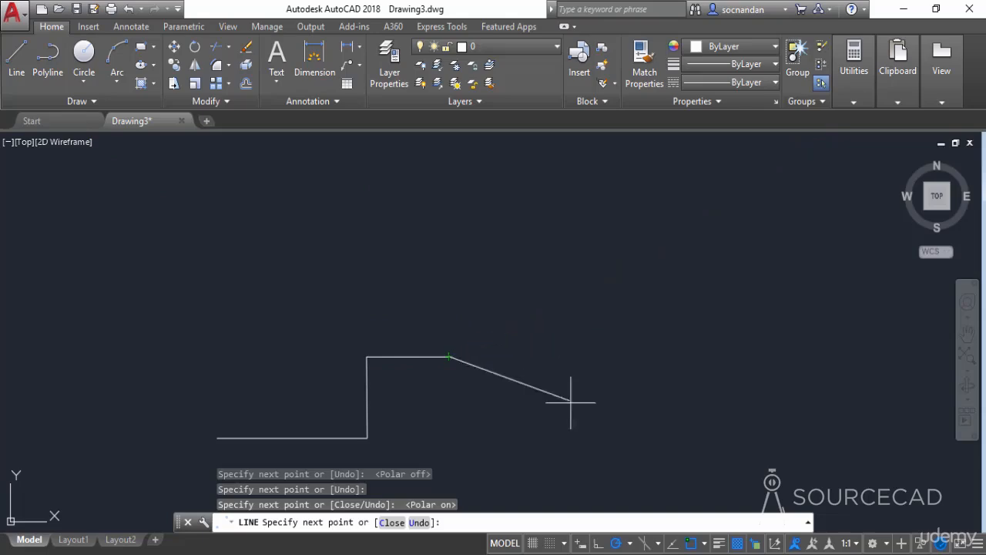
Enable additional polar tracking angles and add a custom angle of 17.5 degrees
left_click(631, 544)
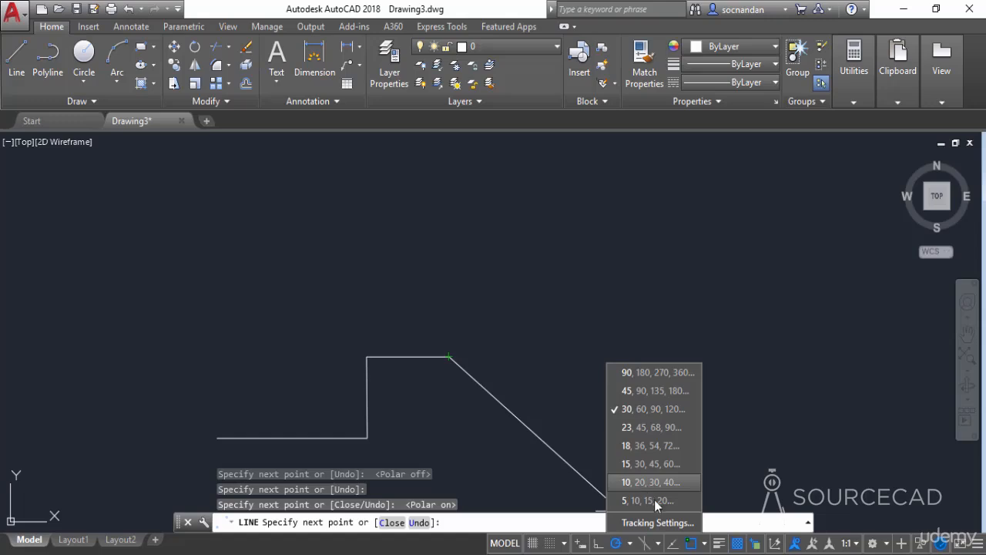
left_click(659, 523)
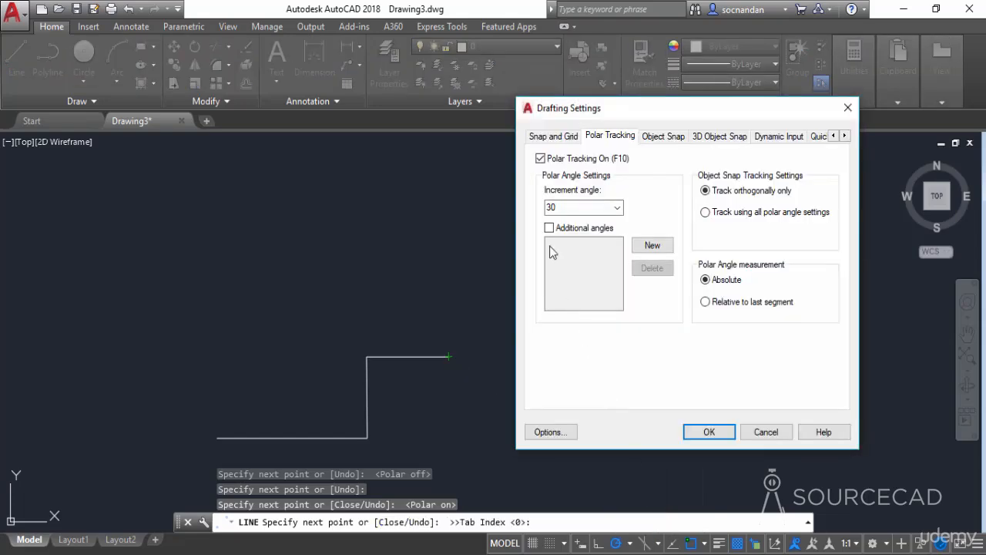
left_click(550, 229)
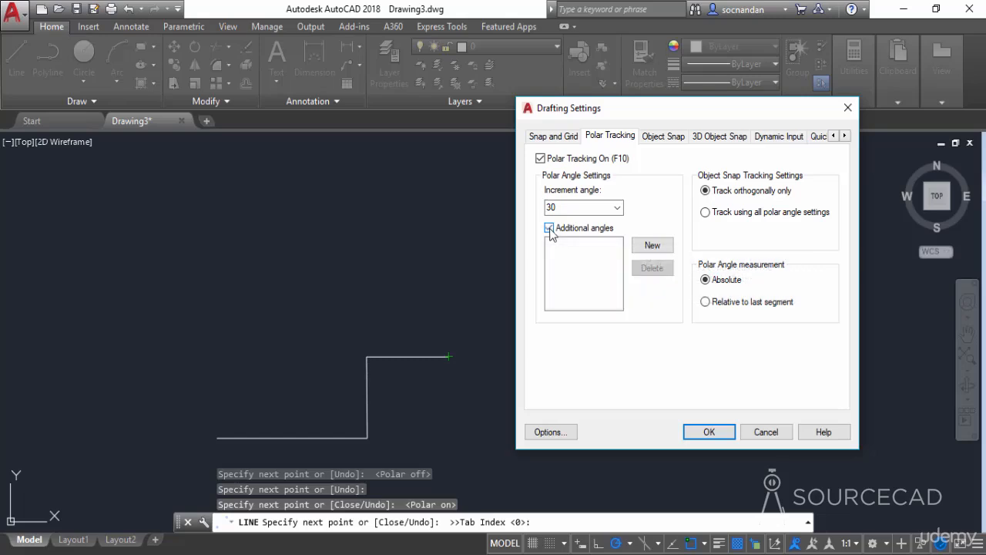
left_click(651, 246)
key("Return")
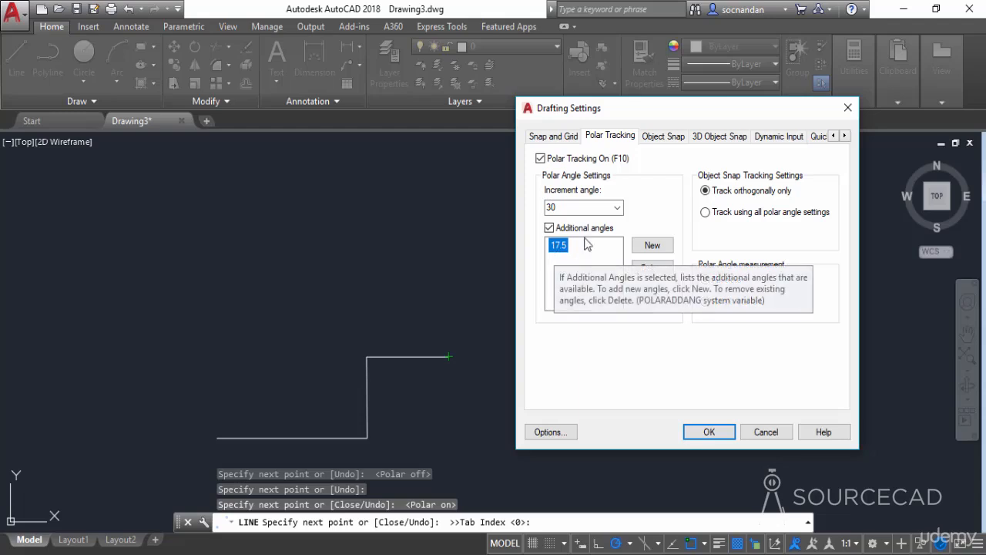
left_click(698, 433)
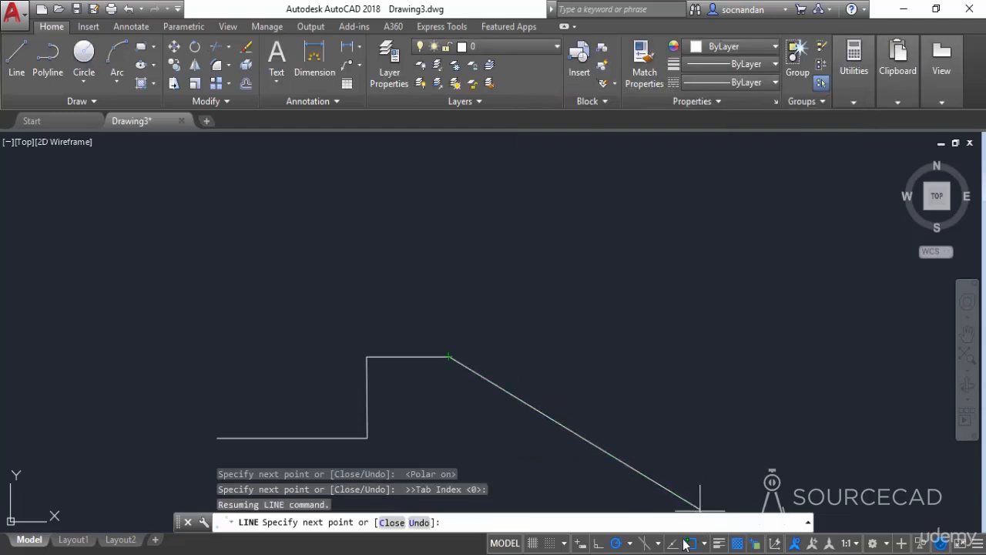
Examine how the added custom angle is listed among the polar tracking angles, and end the Line command
left_click(630, 543)
left_click(631, 543)
left_click(631, 544)
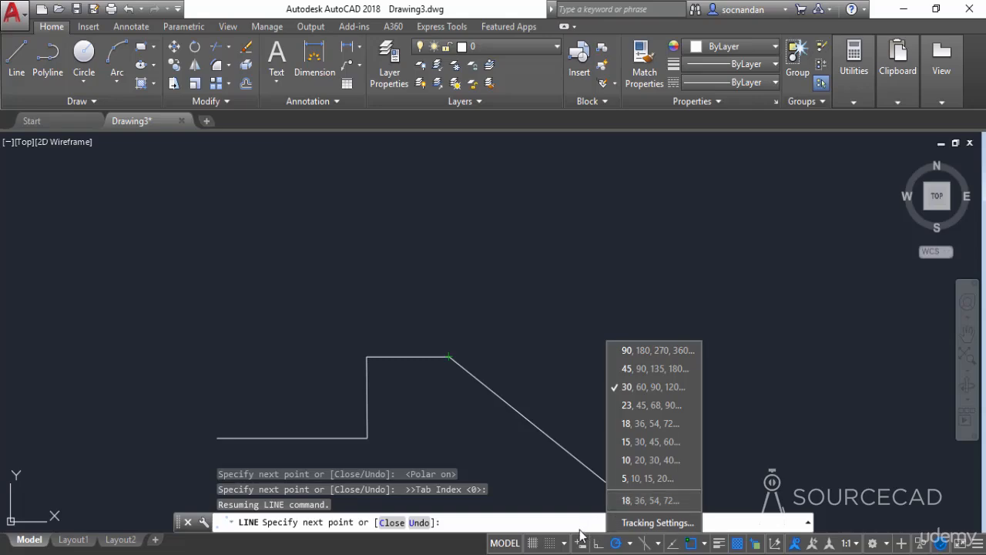
left_click(474, 529)
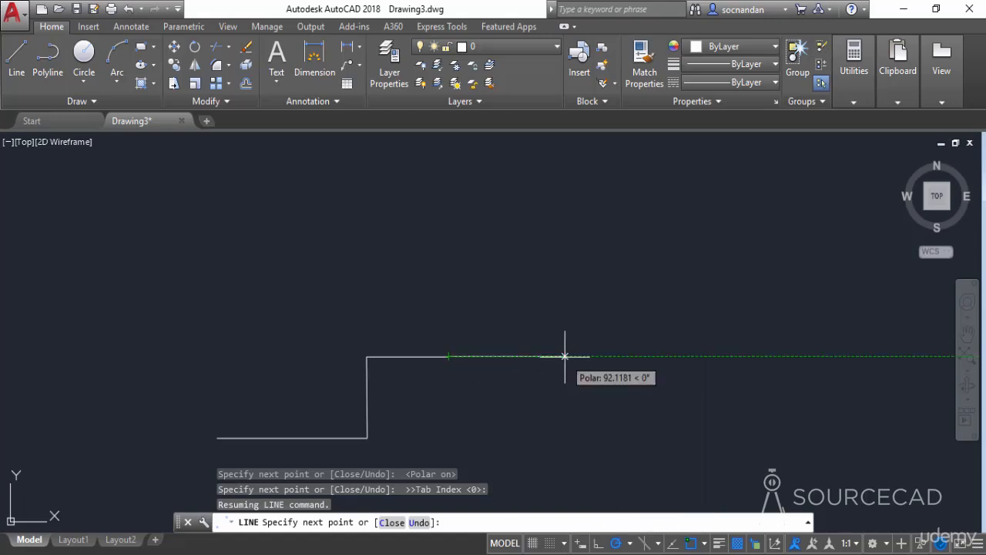
key("Escape")
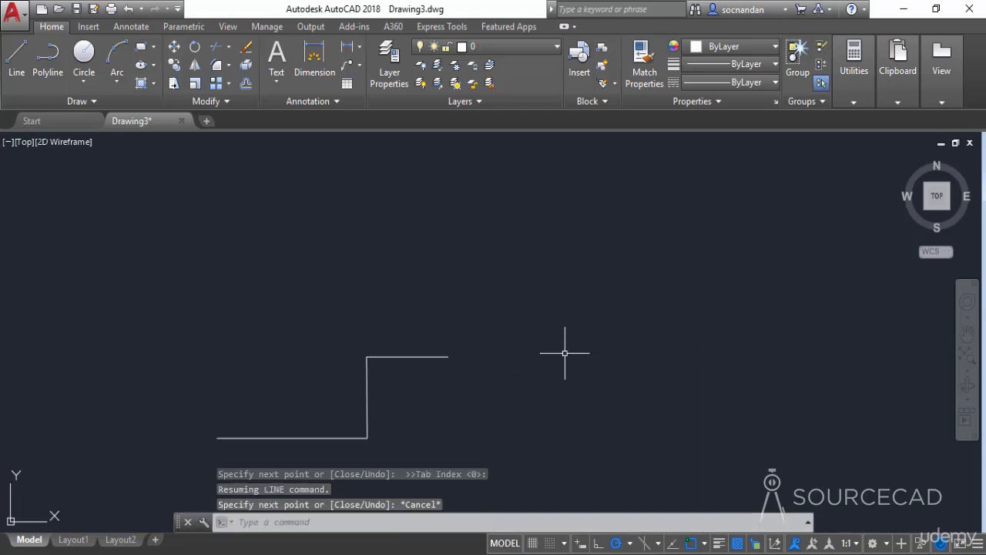
Set the angle precision in the drawing units to 0.00
type("u")
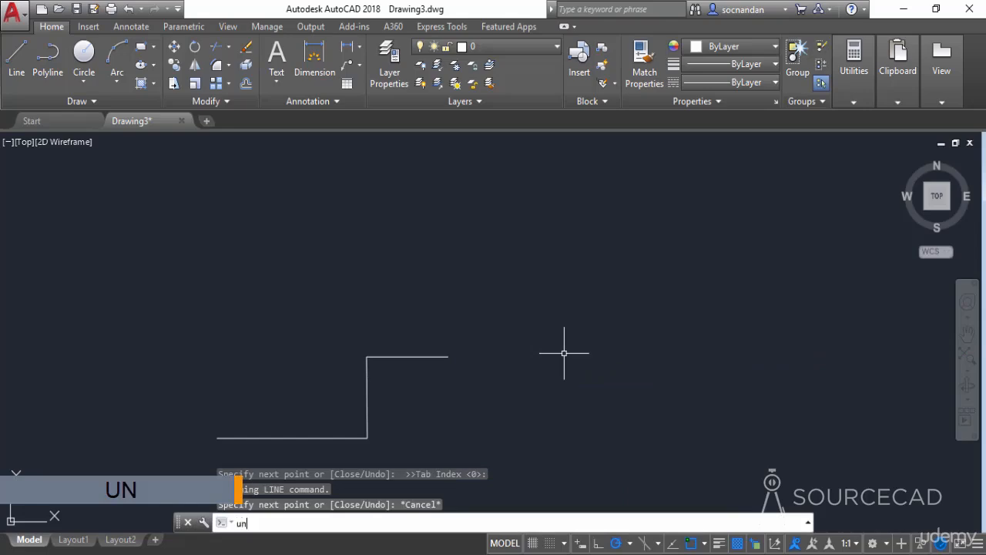
type("n")
key("Return")
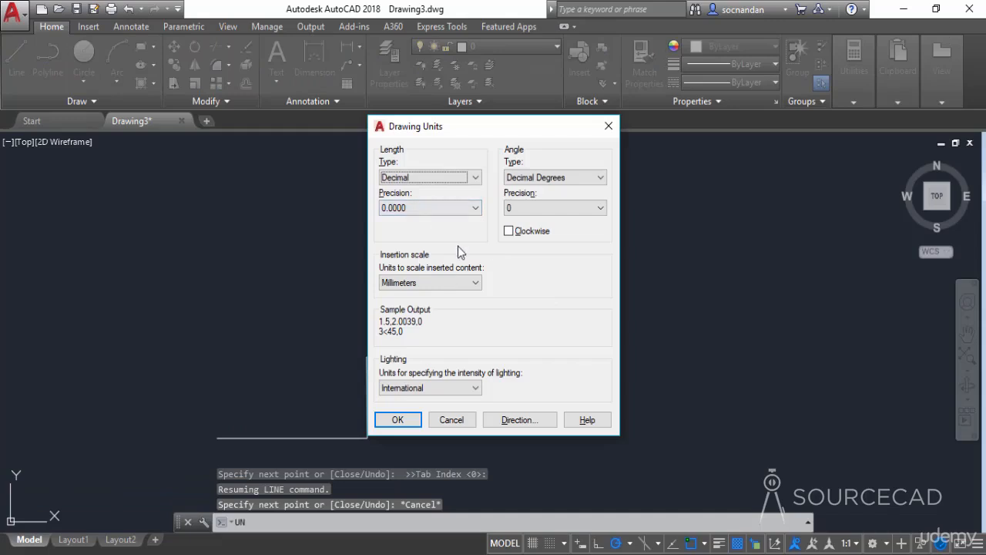
left_click(534, 208)
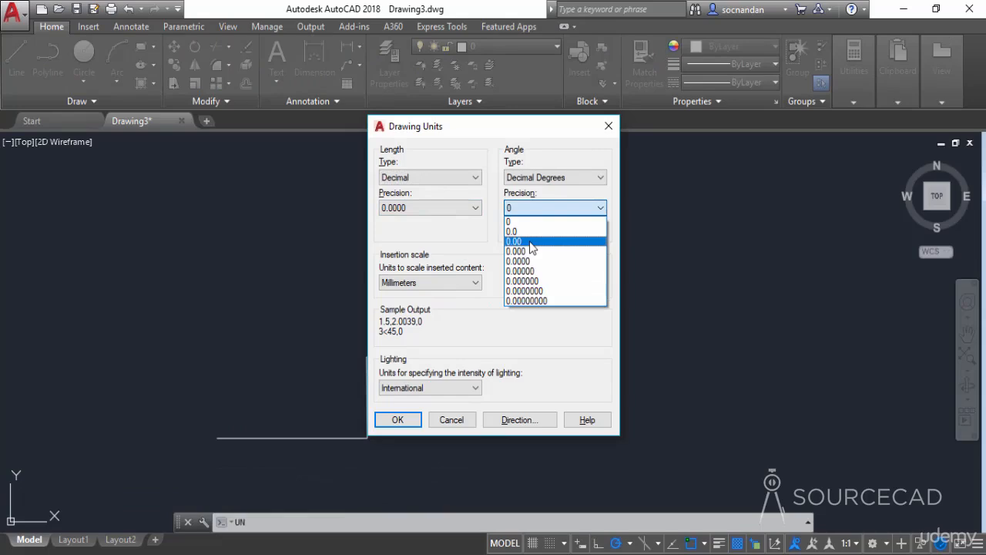
left_click(530, 241)
left_click(406, 419)
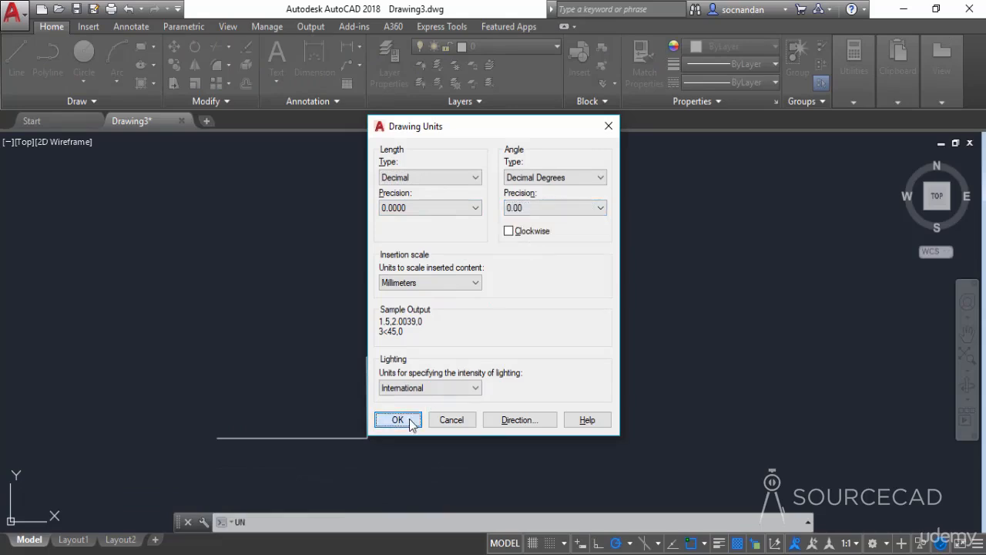
Draw a line at 52.5 degrees from the free end of the upper horizontal line, using the 17.5, 35, 52.5, 70 polar tracking increment
left_click(631, 544)
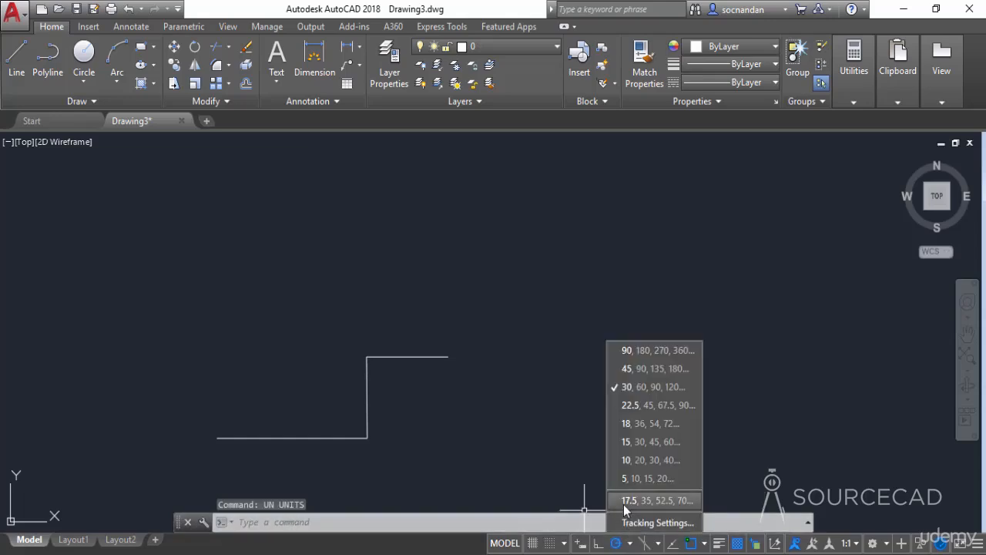
left_click(682, 502)
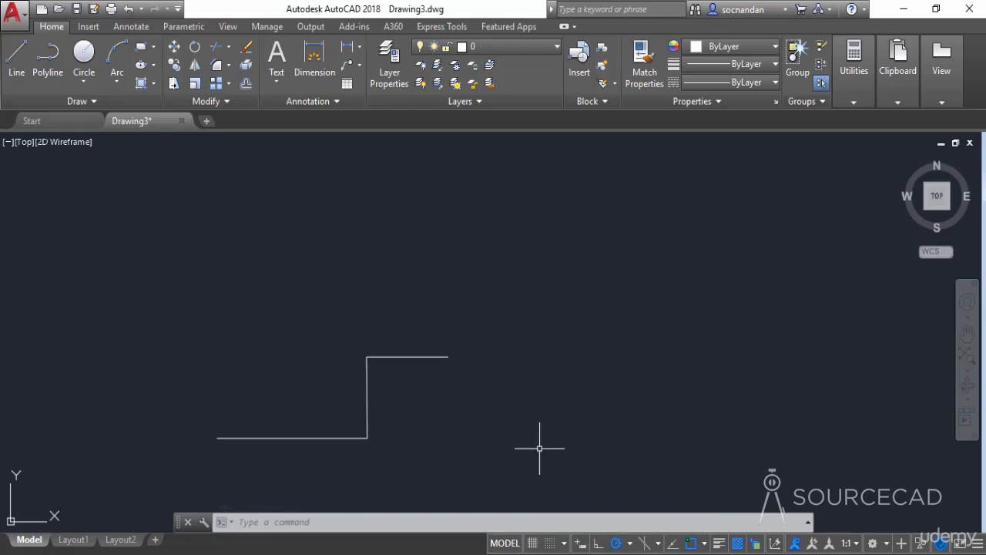
left_click(17, 58)
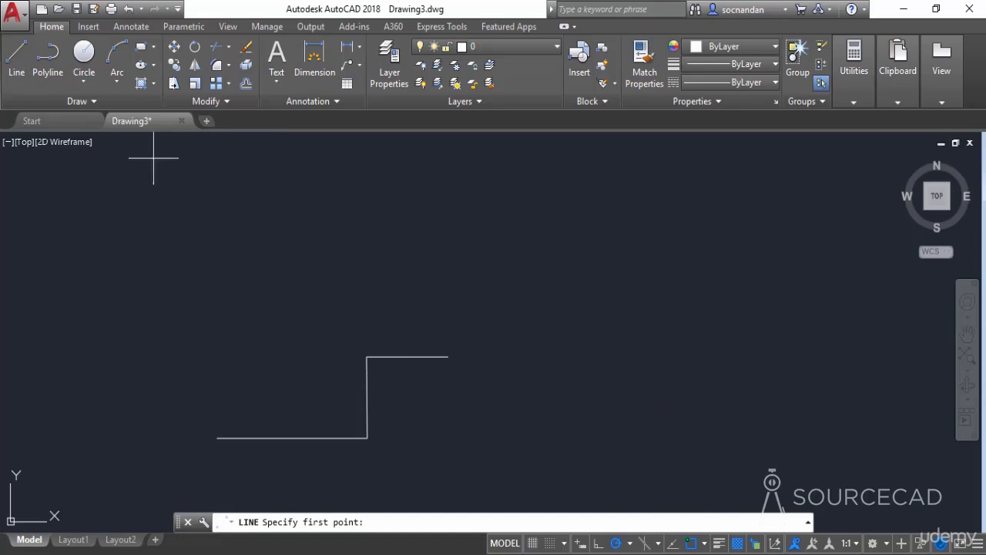
left_click(449, 357)
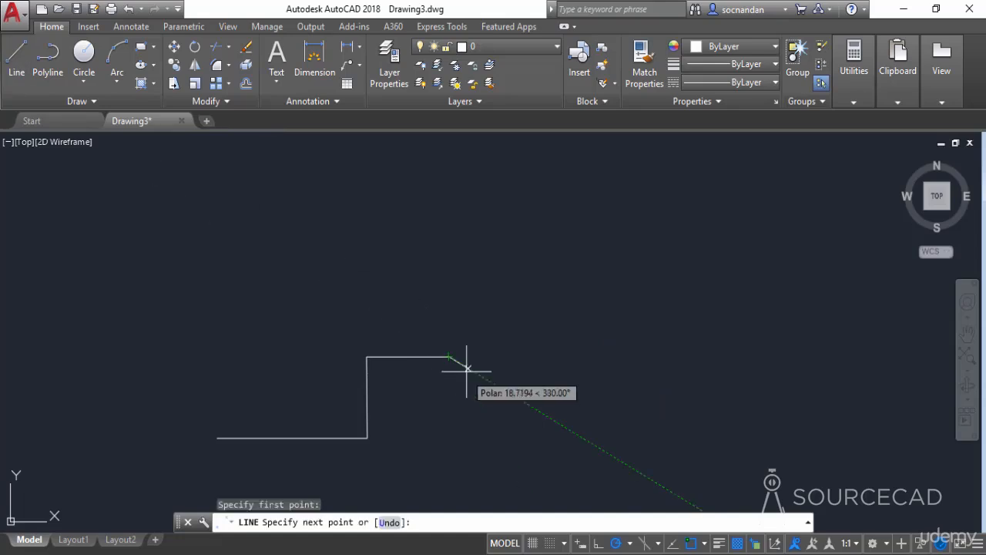
left_click(632, 544)
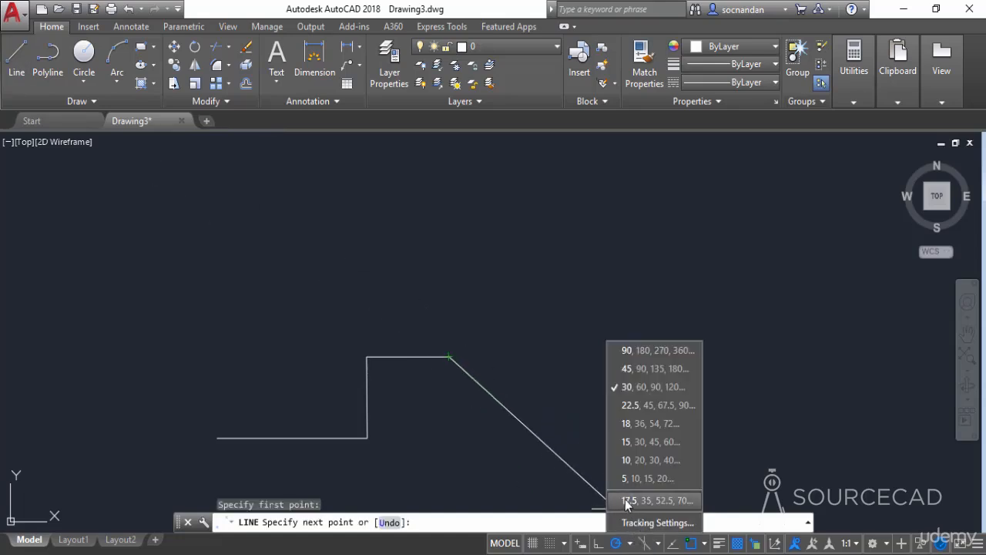
left_click(627, 503)
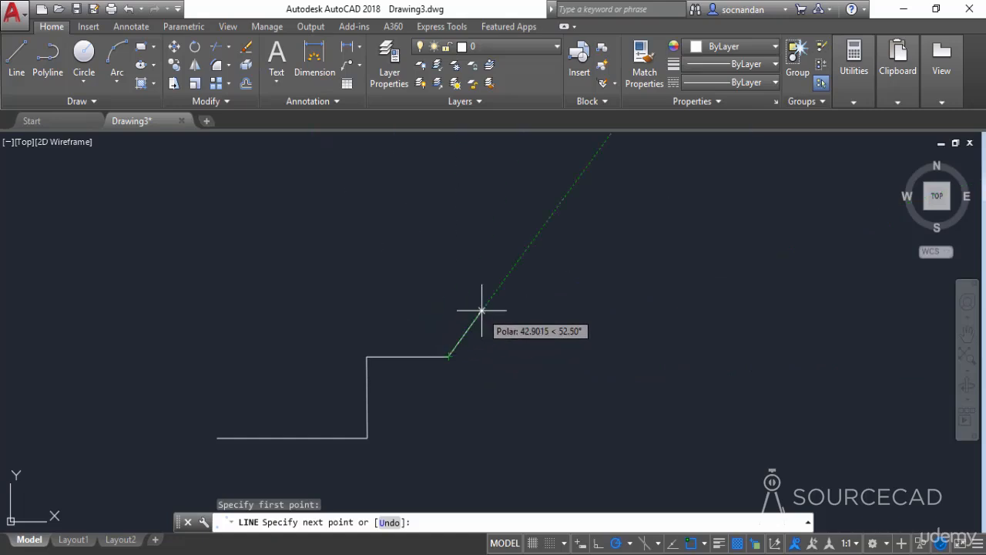
left_click(511, 269)
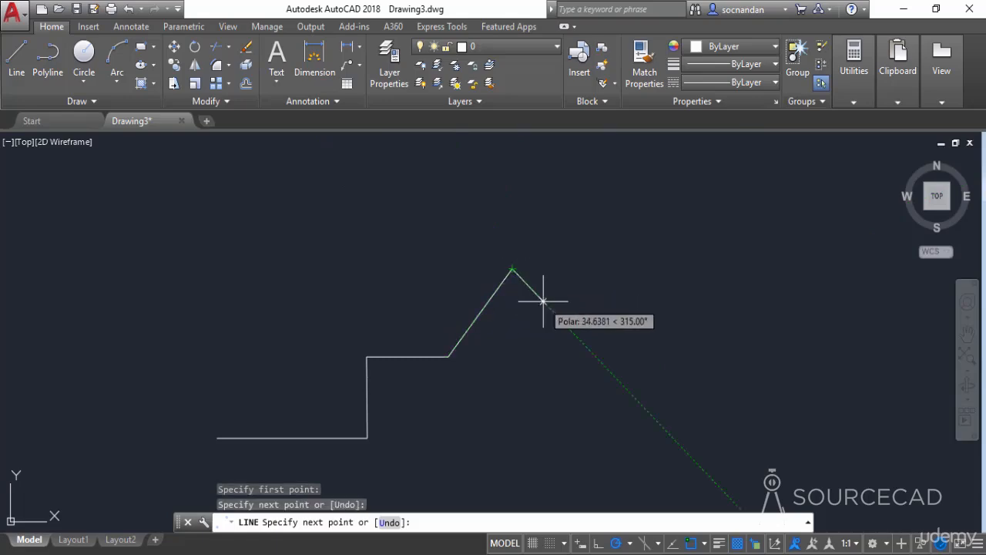
key("Return")
Delete the custom 17.5-degree additional angle from the polar tracking settings and apply the change
left_click(630, 543)
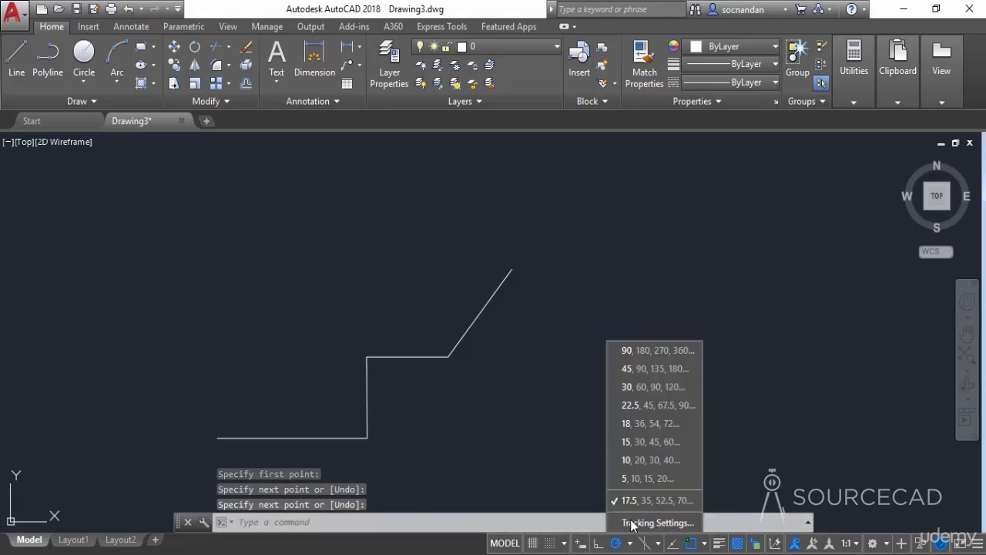
left_click(643, 523)
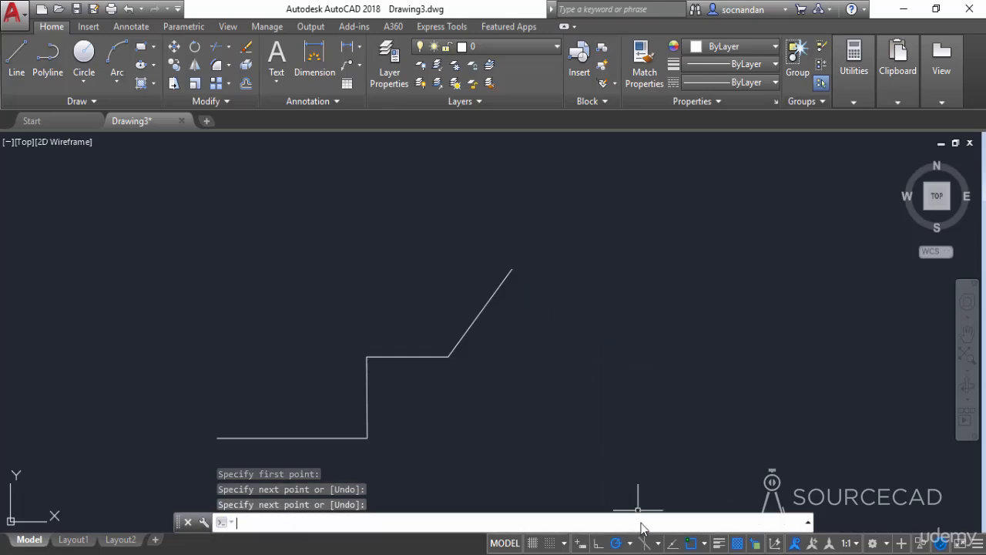
left_click(557, 247)
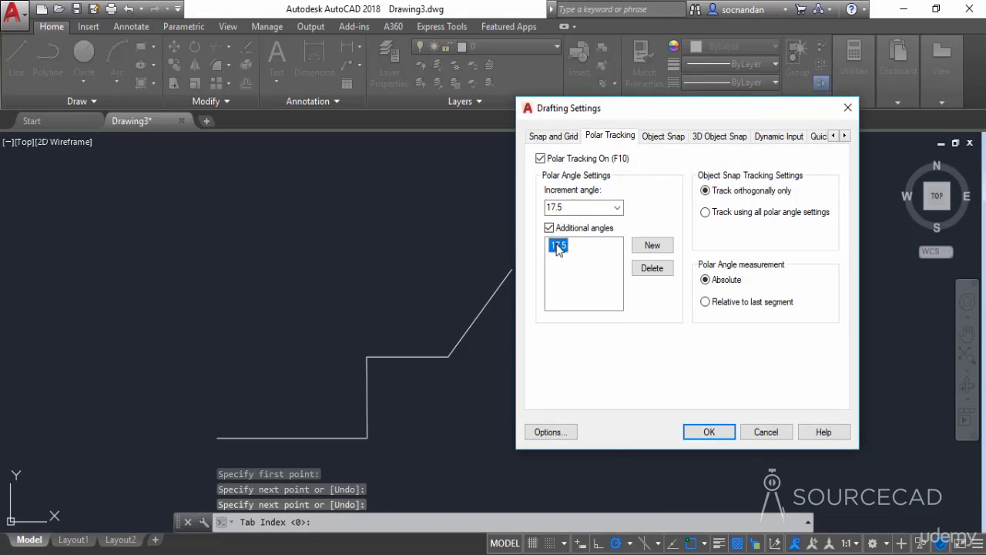
left_click(652, 268)
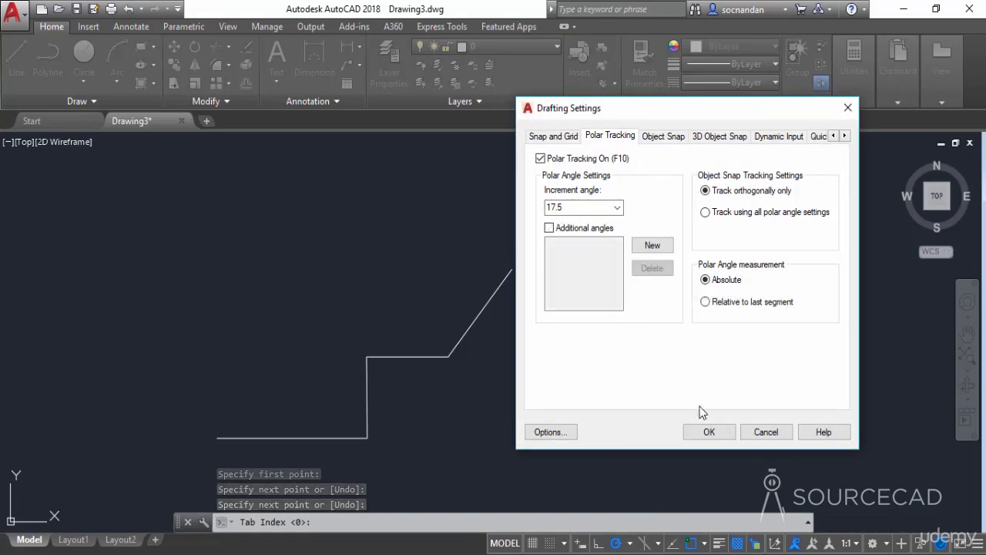
left_click(710, 432)
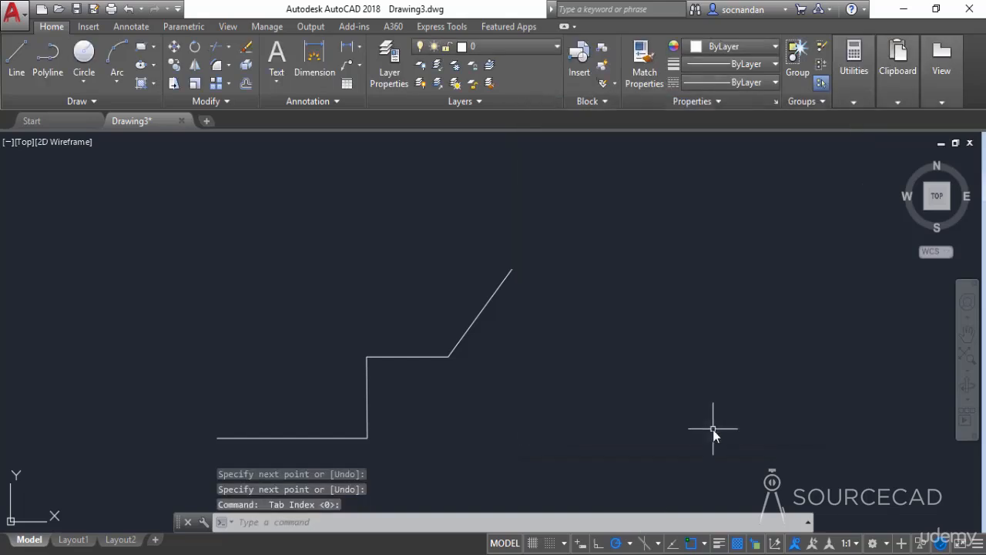
Select all the connected lines with a crossing window and erase them from the drawing
middle_click_drag(418, 386, 496, 370)
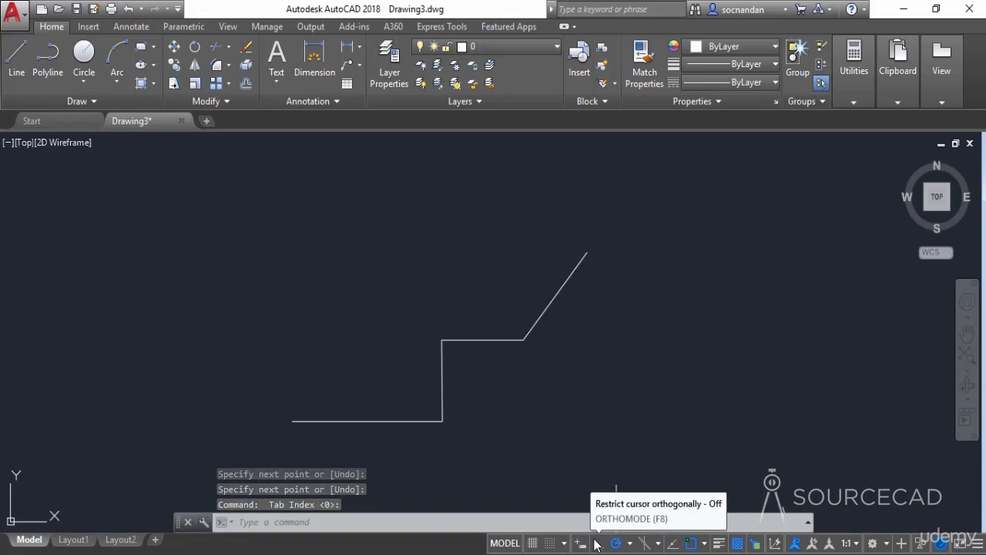
left_click(597, 479)
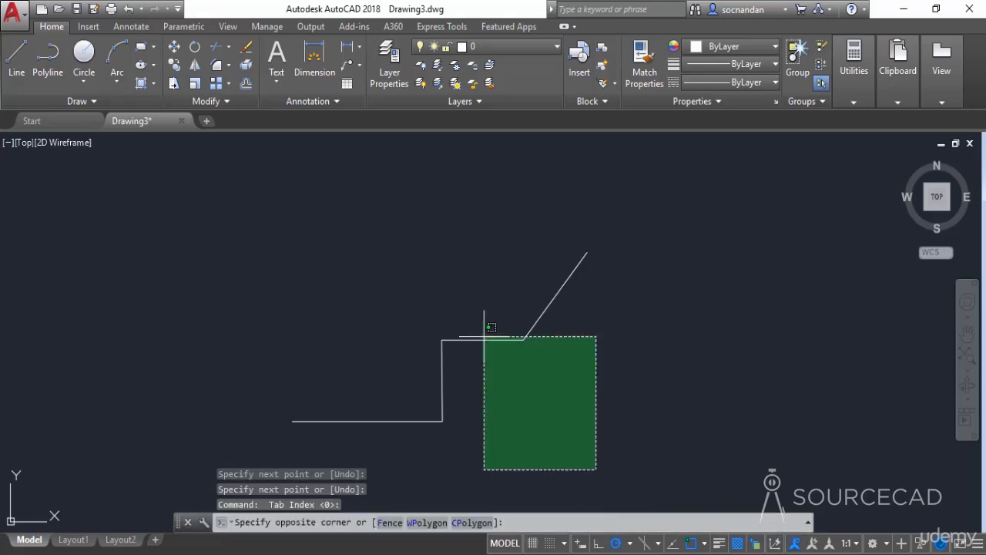
left_click(365, 236)
right_click(365, 236)
left_click(419, 301)
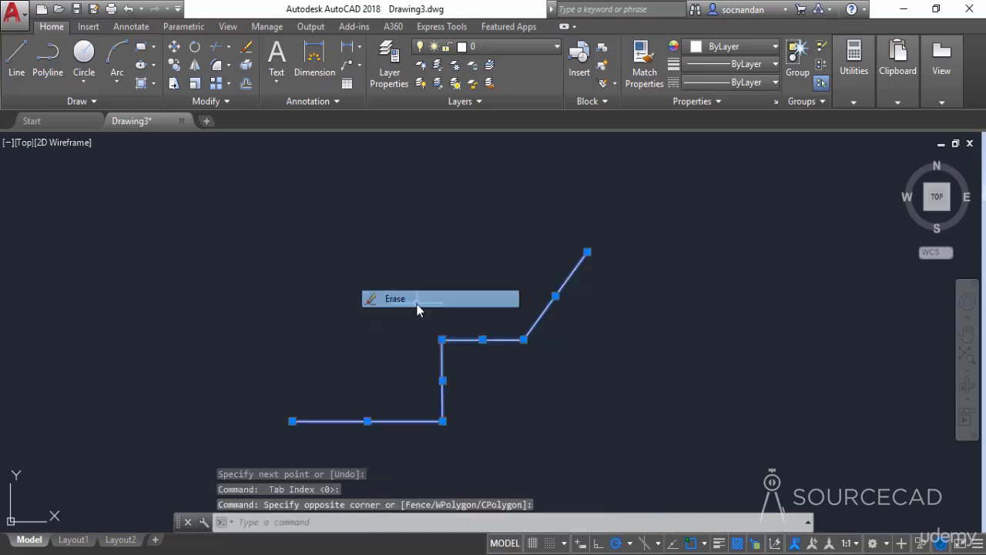